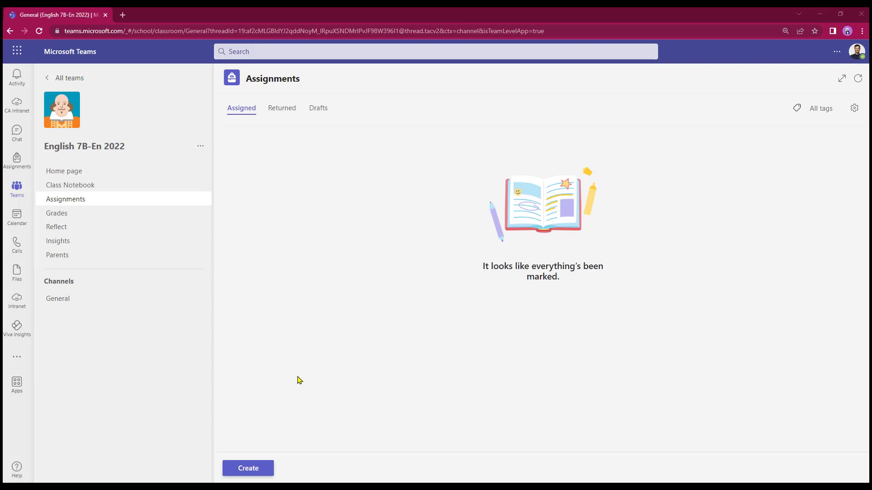
Start creating a new assignment for English 7B-En 2022 from an existing one
left_click(244, 472)
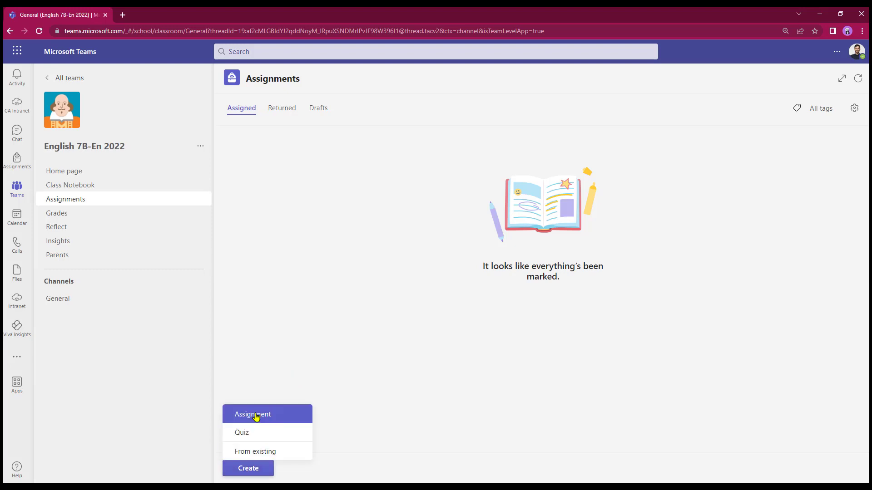
left_click(258, 422)
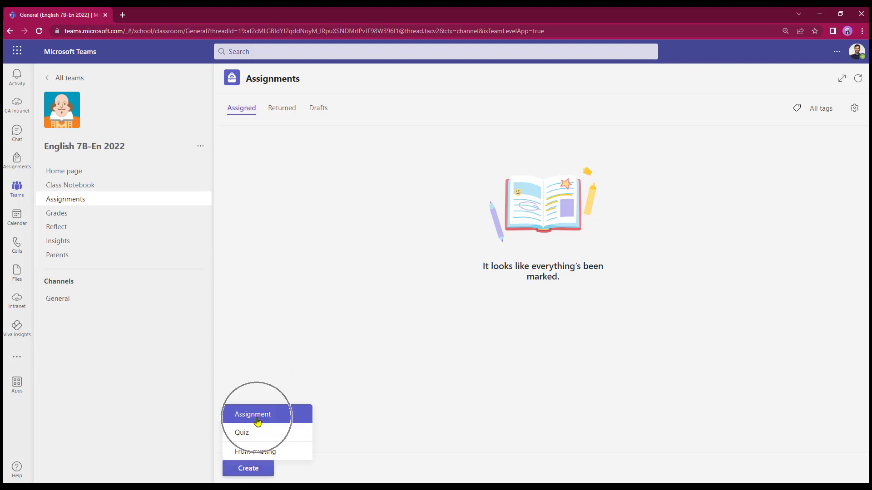
left_click(244, 435)
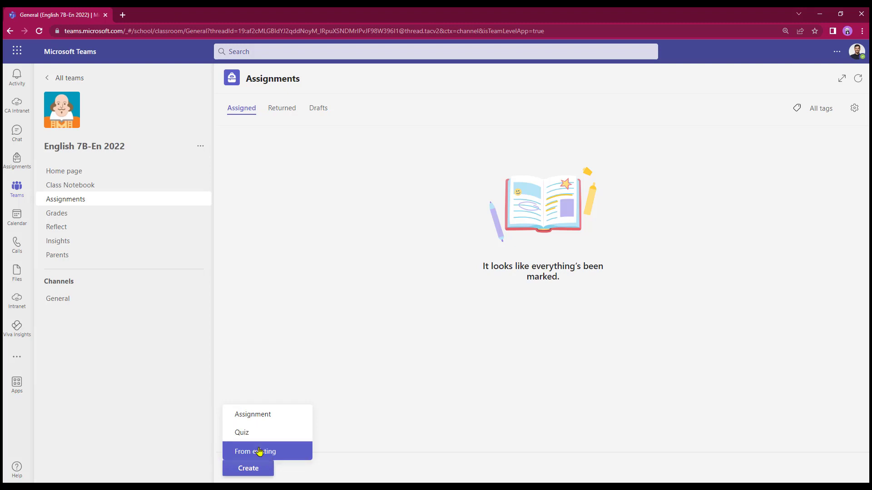
left_click(249, 458)
left_click(256, 455)
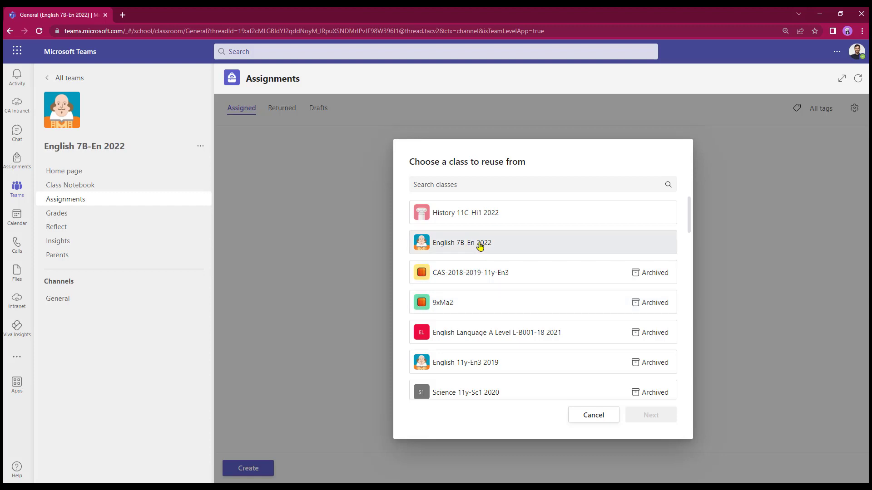
Choose the archived class English 7C-En 2021 as the class to reuse from and continue
scroll(480, 246, "down", 4)
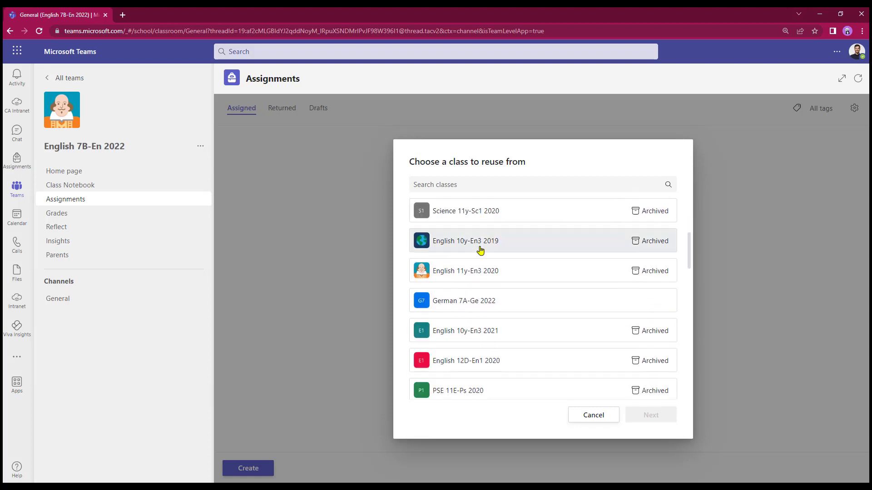
scroll(480, 250, "down", 8)
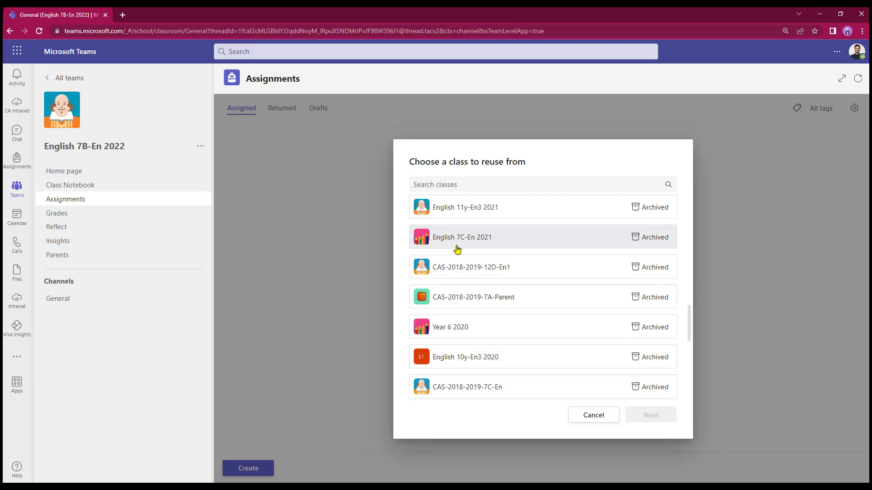
left_click(448, 247)
left_click(647, 245)
key("ctrl")
left_click(505, 243)
left_click(650, 415)
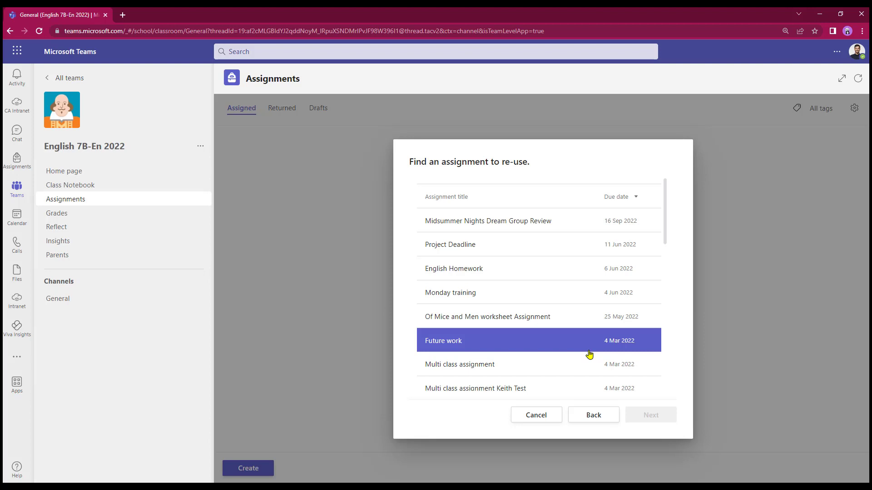
Pick the English Homework assignment due 6 Jun 2022 for reuse and open it as a new assignment
scroll(592, 287, "down", 5)
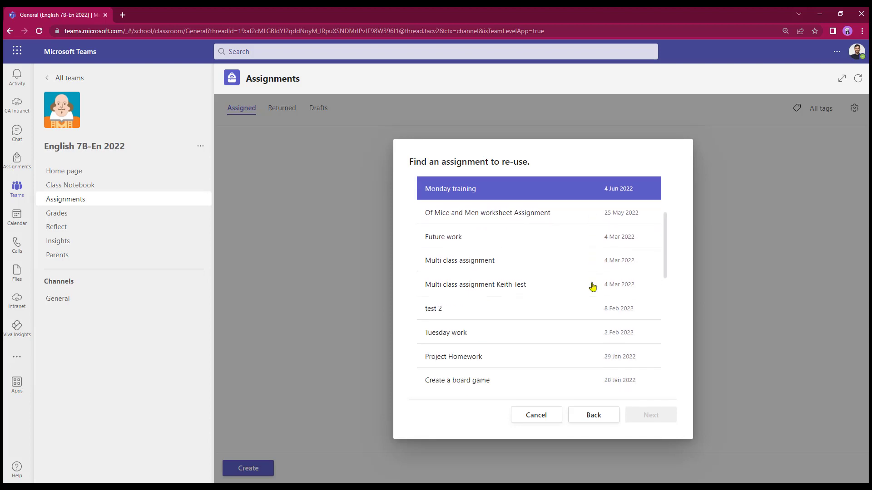
scroll(592, 287, "up", 5)
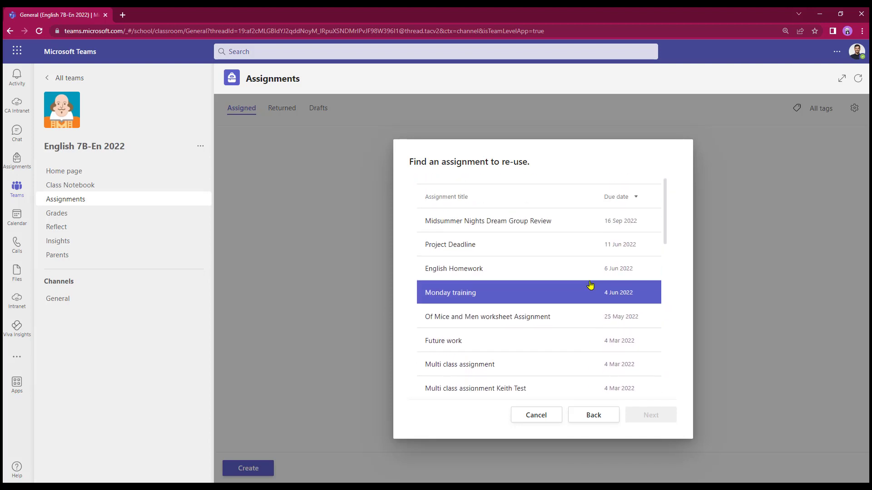
left_click(611, 275)
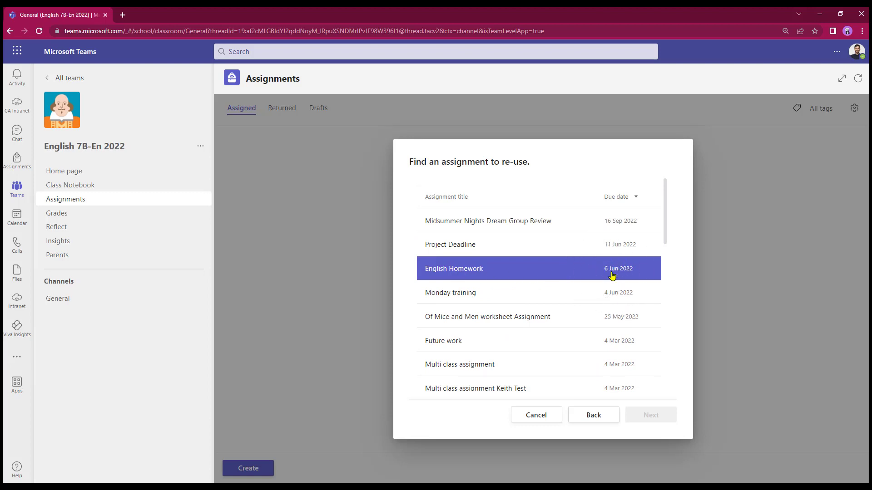
left_click(650, 416)
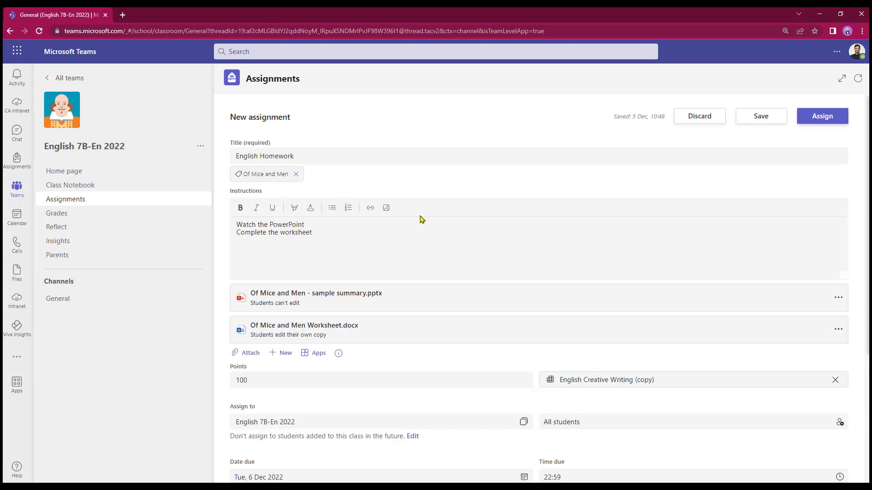
Remove the Of Mice and Men tag from the new assignment
left_click(331, 303)
left_click(301, 156)
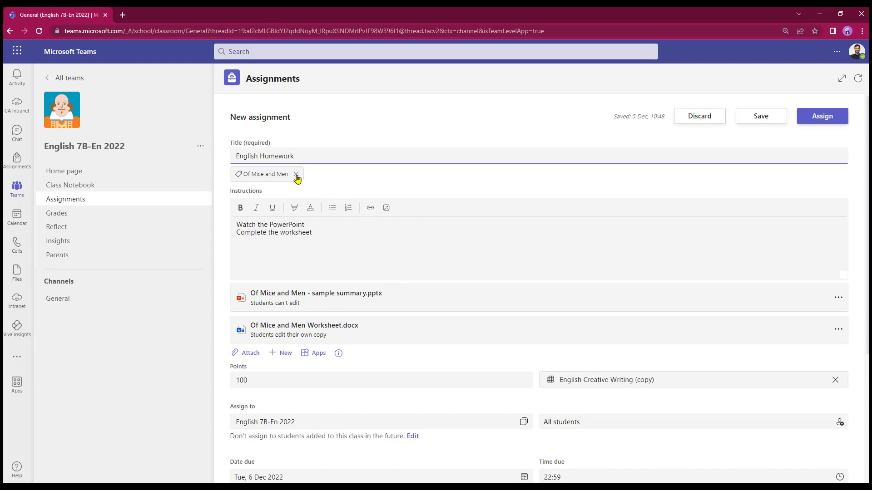
left_click(296, 176)
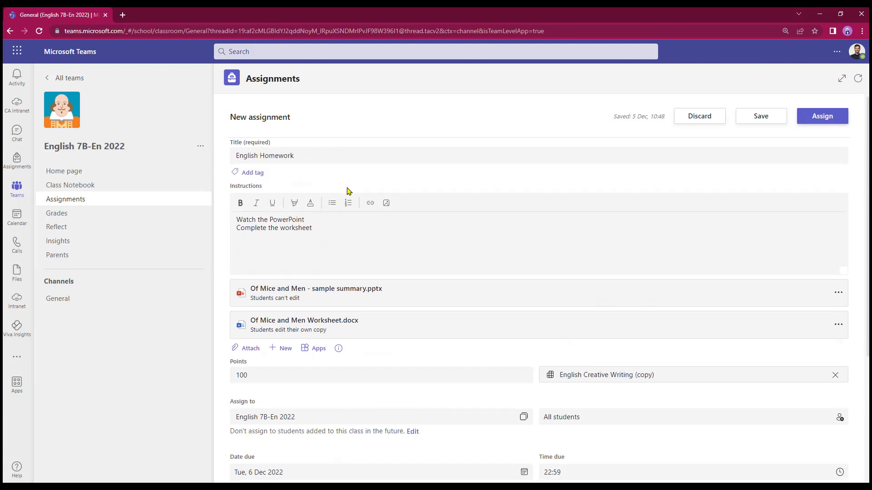
Examine the reused instructions, the attached PowerPoint and worksheet, and the sources available for attaching more resources
scroll(258, 220, "down", 2)
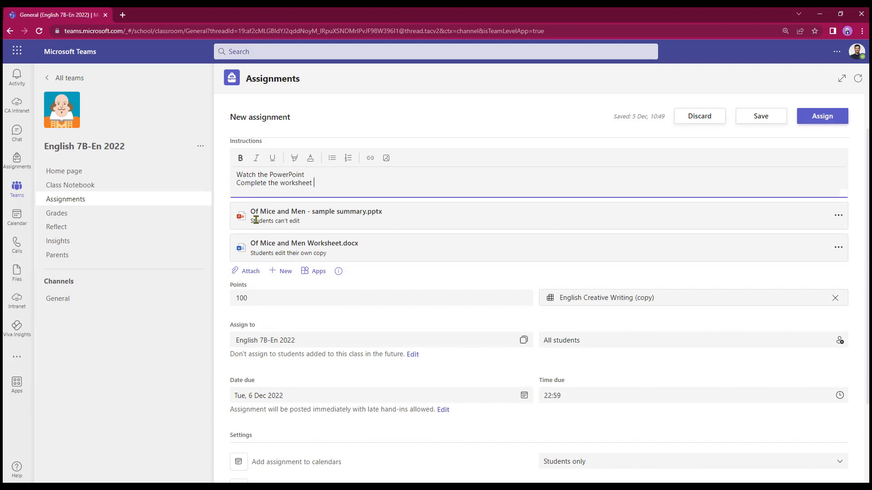
left_click(296, 220)
left_click(285, 247)
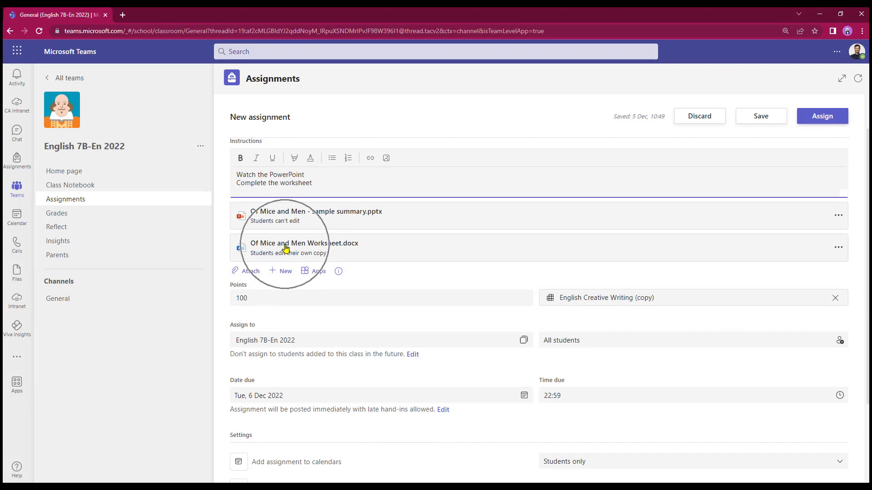
left_click(250, 274)
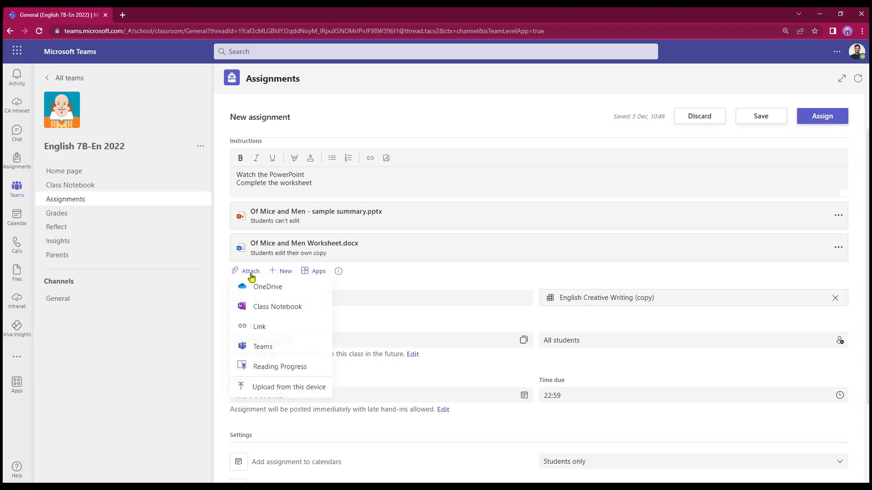
left_click(253, 273)
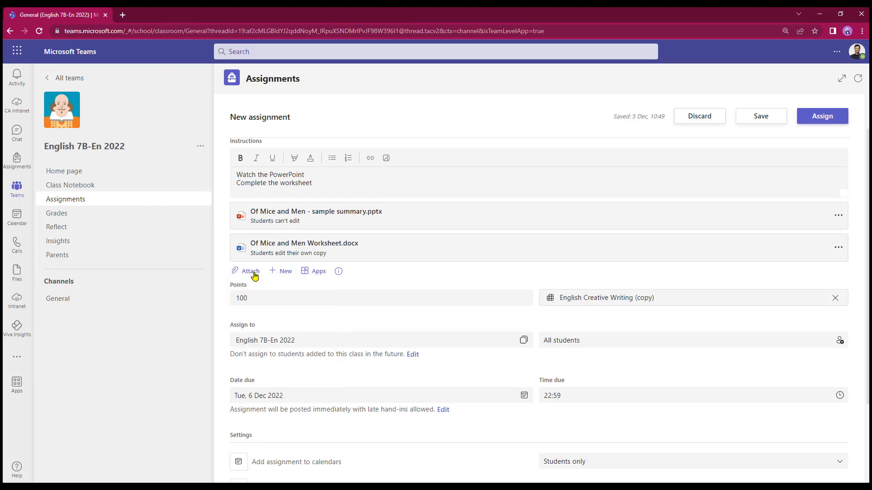
Review the English Creative Writing (copy) rubric, open it for editing and update it without altering its criteria
scroll(290, 293, "down", 1)
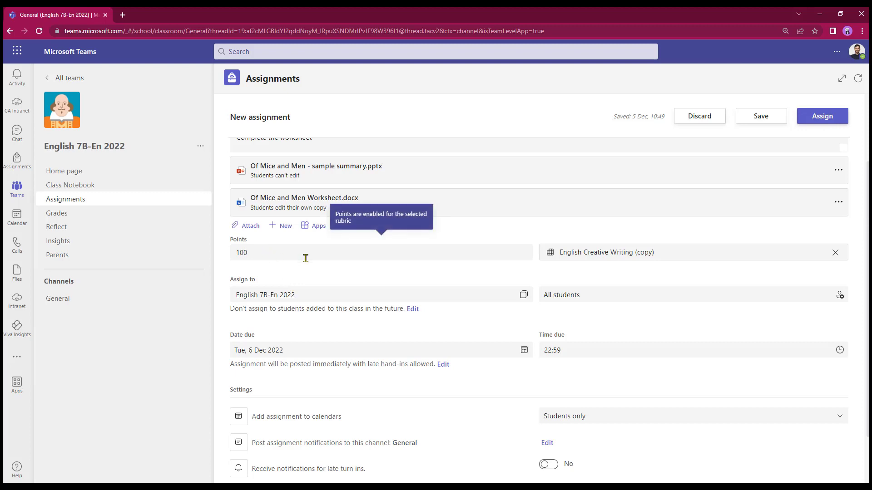
left_click(596, 256)
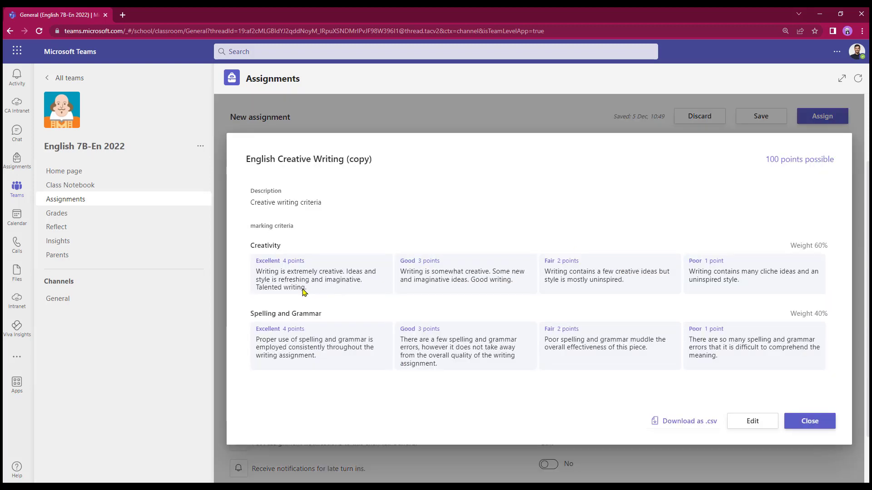
left_click(755, 423)
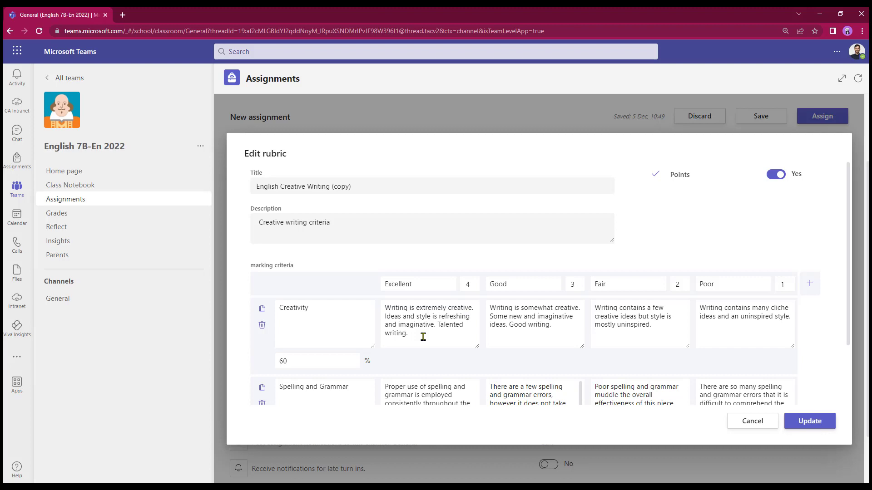
left_click(817, 421)
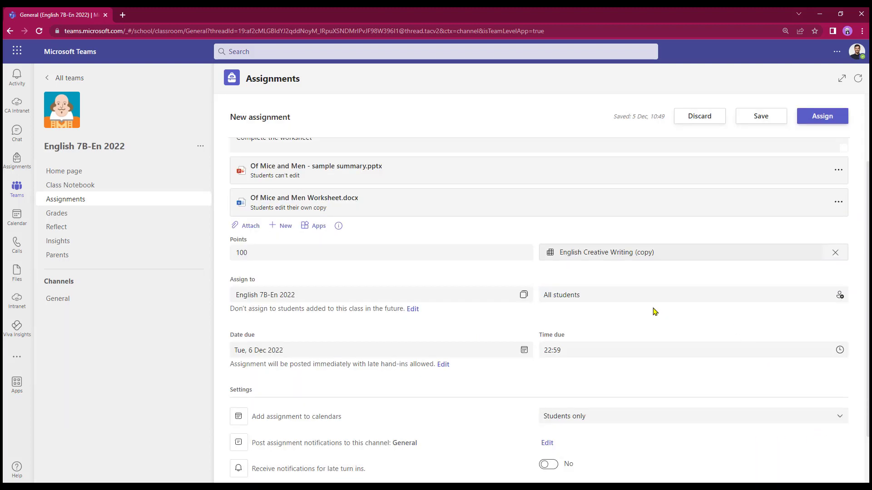
Examine which classes and which groups of students the assignment can be assigned to
scroll(459, 268, "down", 1)
mouse_move(257, 209)
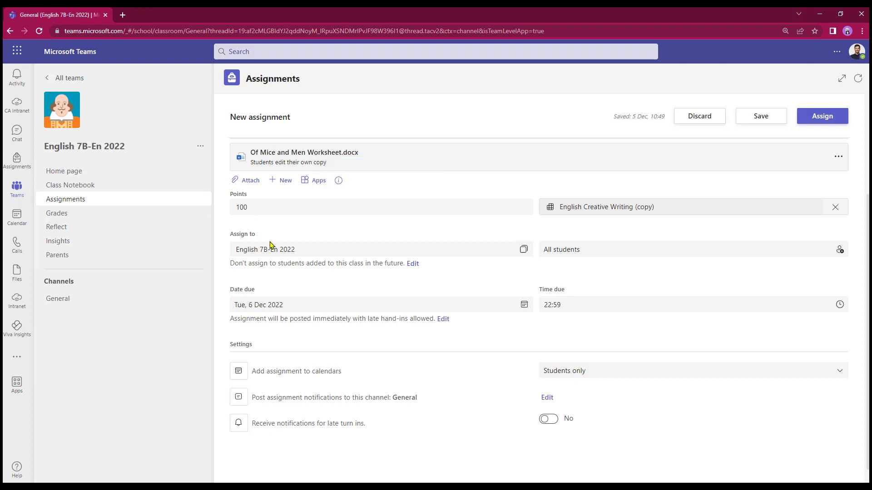
left_click(248, 256)
left_click(88, 153)
left_click(272, 250)
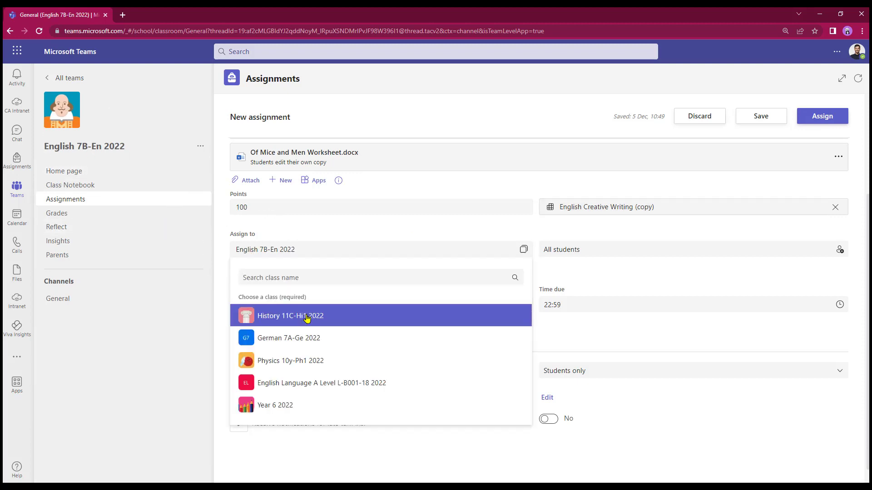
left_click(323, 257)
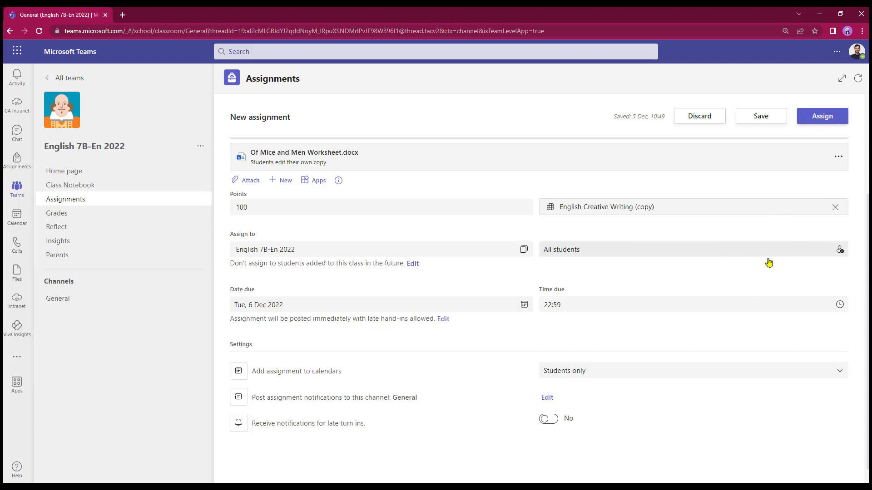
left_click(839, 251)
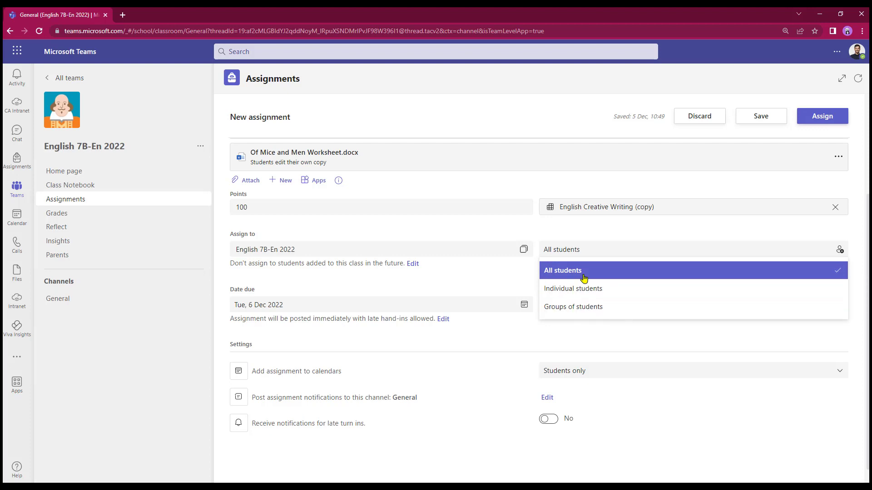
left_click(589, 251)
Set the assignment's due date to Mon, 12 Dec 2022
scroll(544, 257, "down", 1)
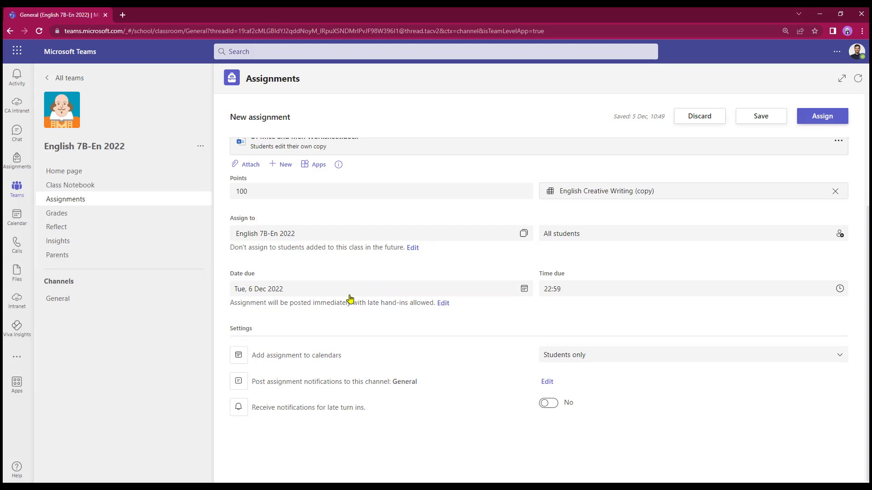
left_click(261, 293)
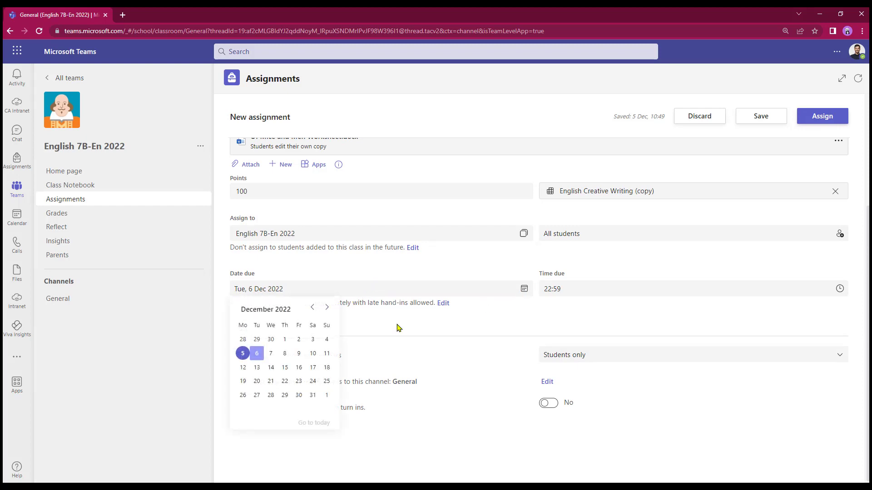
left_click(243, 368)
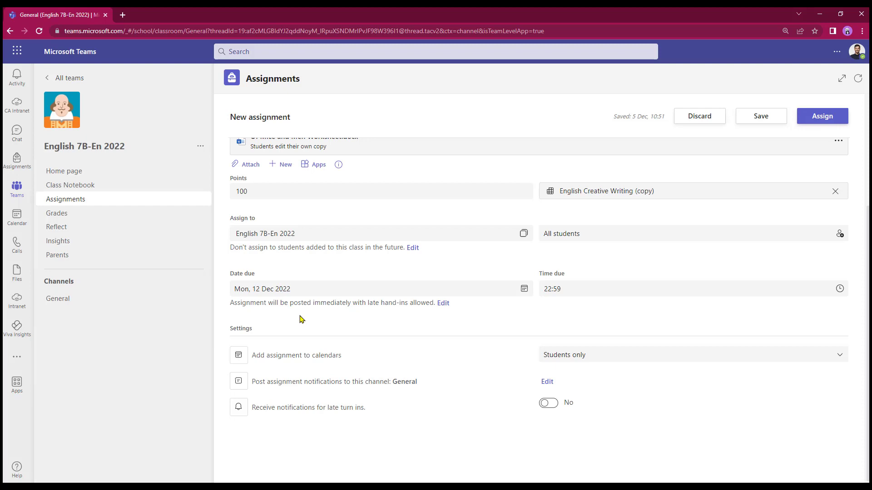
Turn on scheduling to assign in the future in the assignment timeline and set the post date to Wed, 7 Jun 2023
left_click(443, 303)
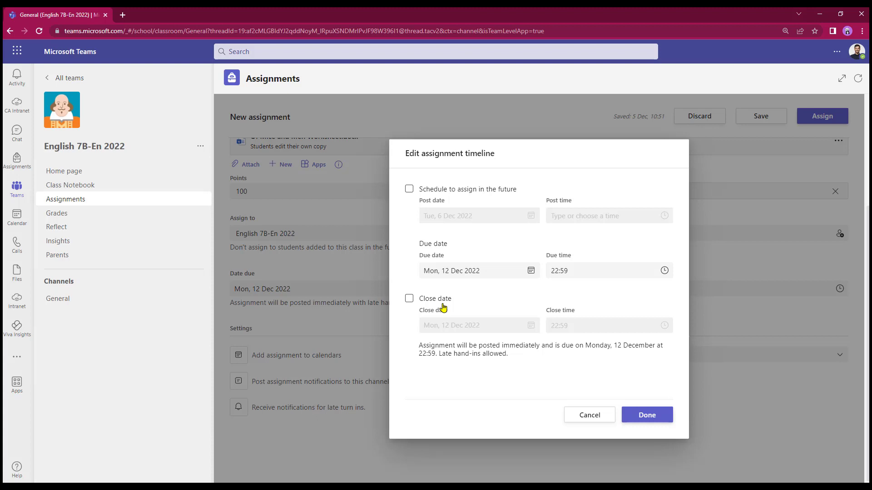
left_click(409, 190)
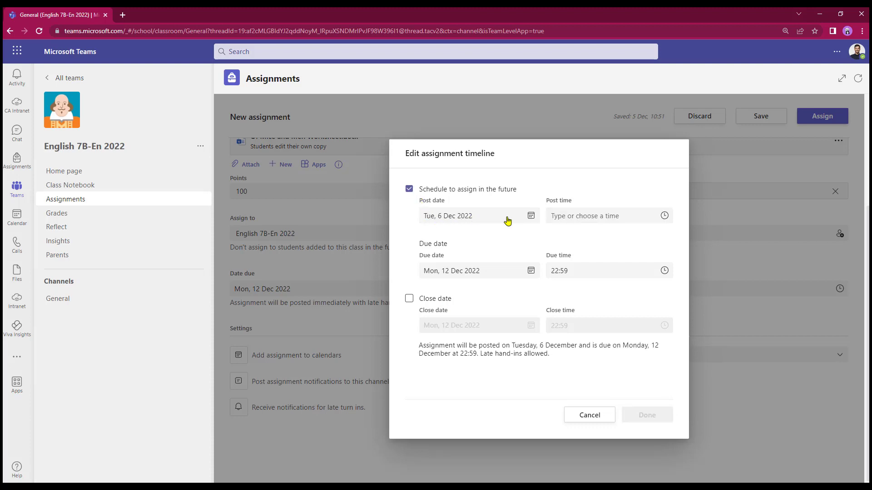
left_click(531, 221)
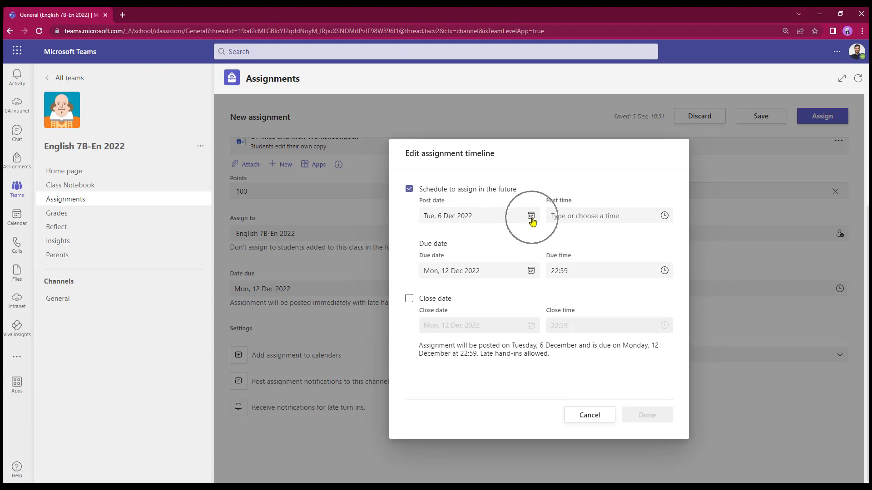
left_click(516, 235)
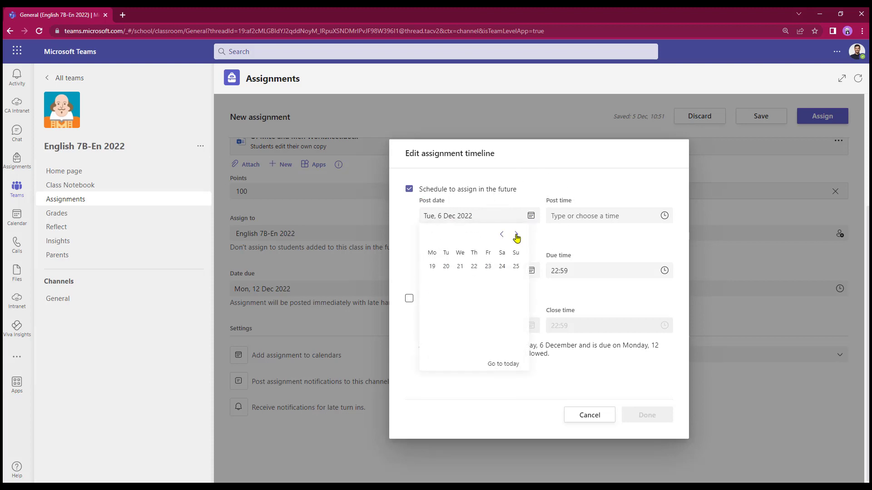
left_click(515, 235)
left_click(516, 235)
left_click(517, 235)
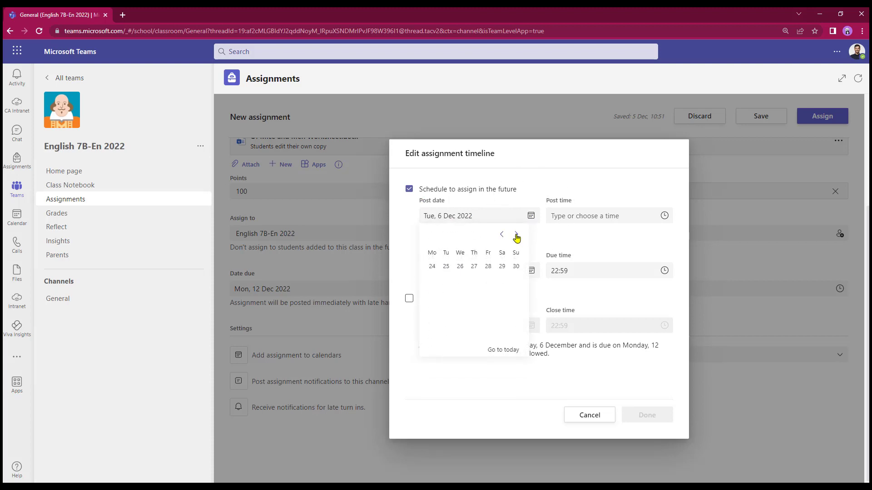
left_click(516, 236)
left_click(517, 235)
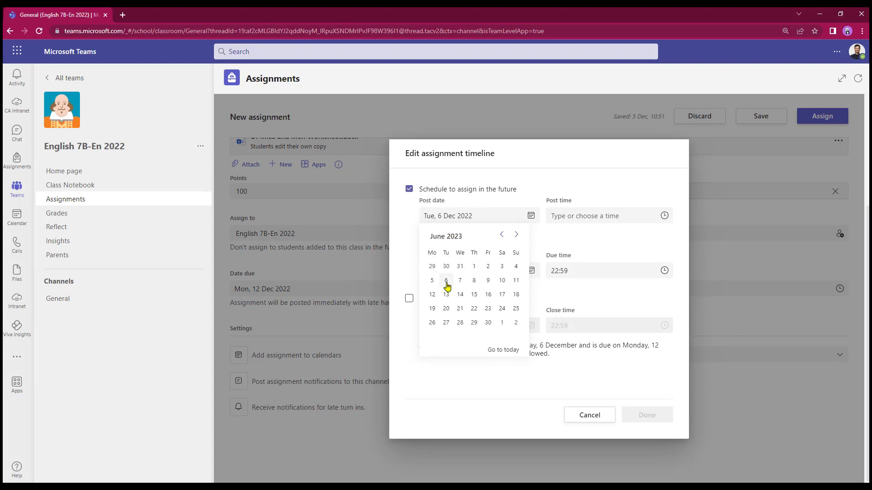
left_click(461, 281)
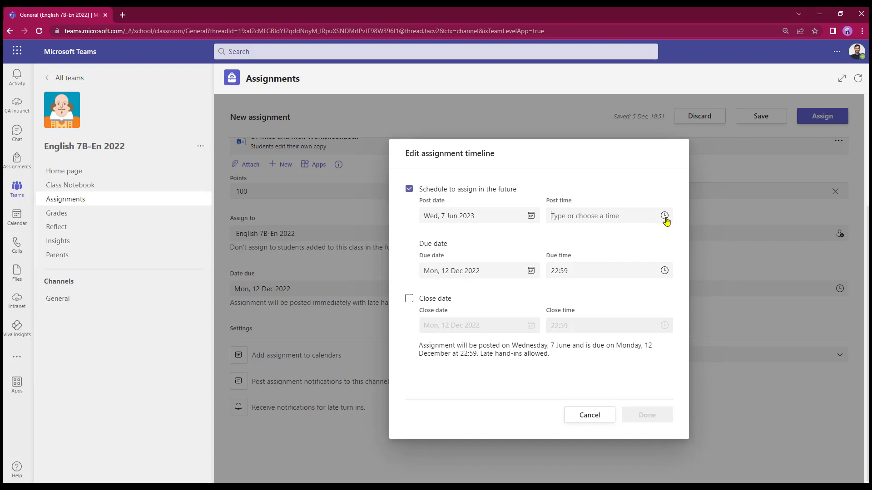
Set the assignment's post time to 10:00 in the assignment timeline
left_click(665, 219)
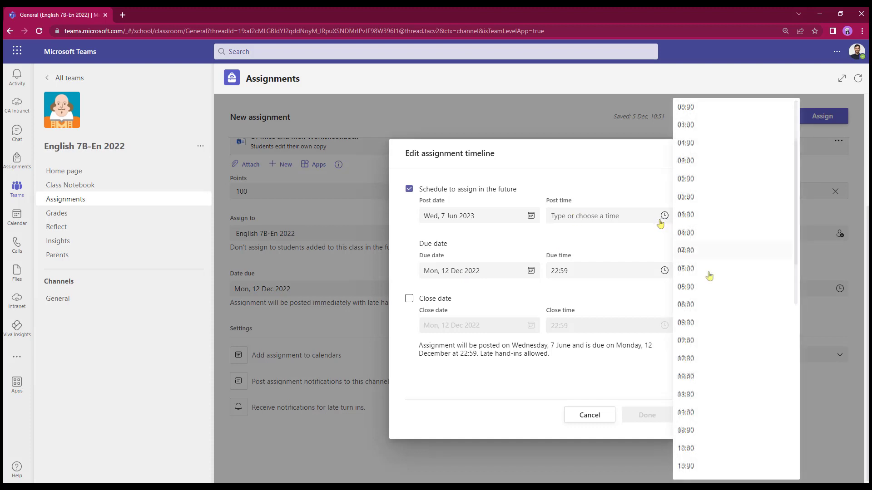
scroll(709, 275, "down", 4)
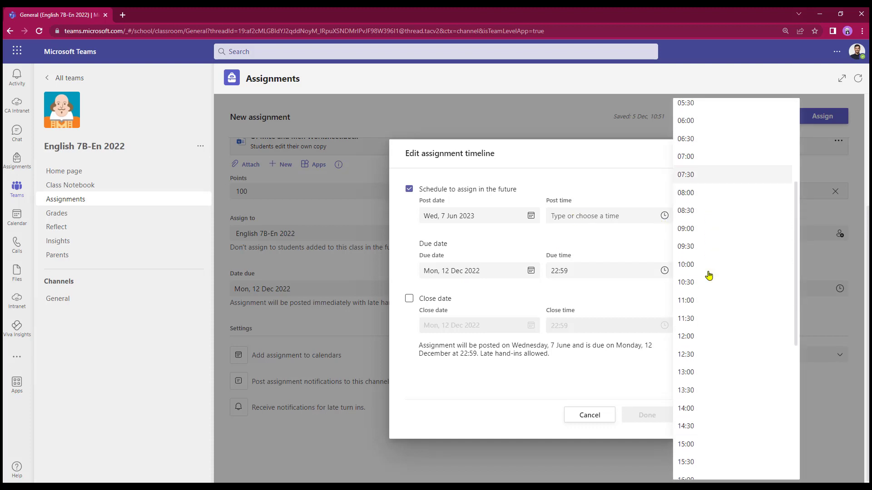
scroll(708, 275, "down", 1)
left_click(687, 221)
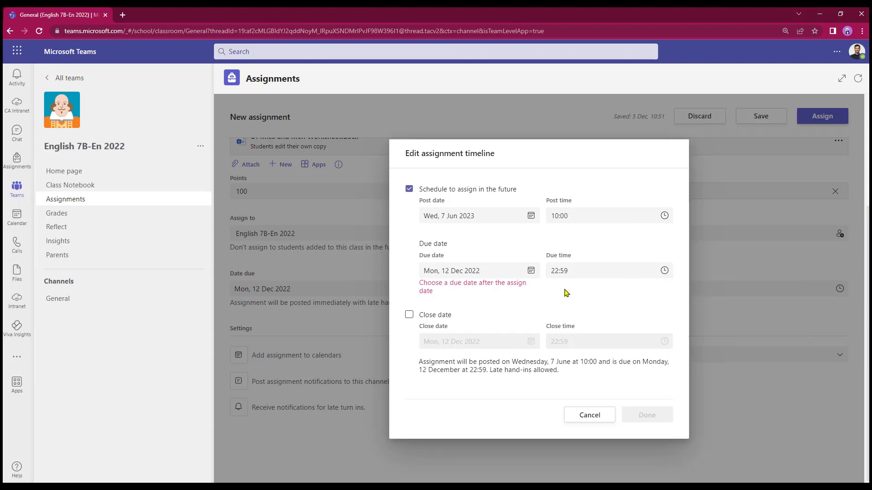
left_click(448, 226)
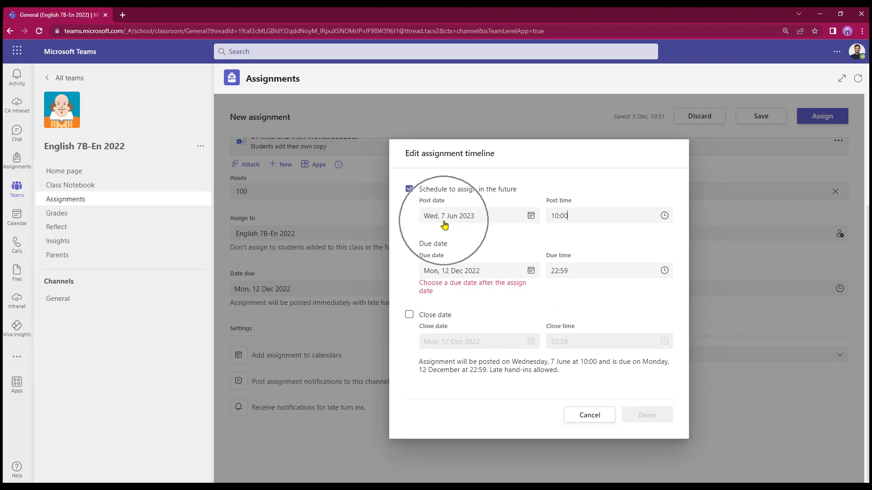
left_click(575, 220)
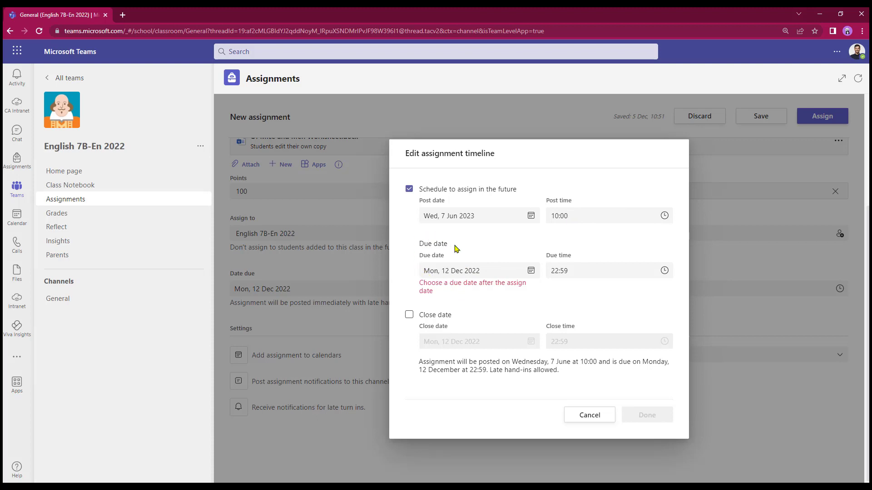
Set the due date in the assignment timeline to Wed, 14 Jun 2023
left_click(530, 272)
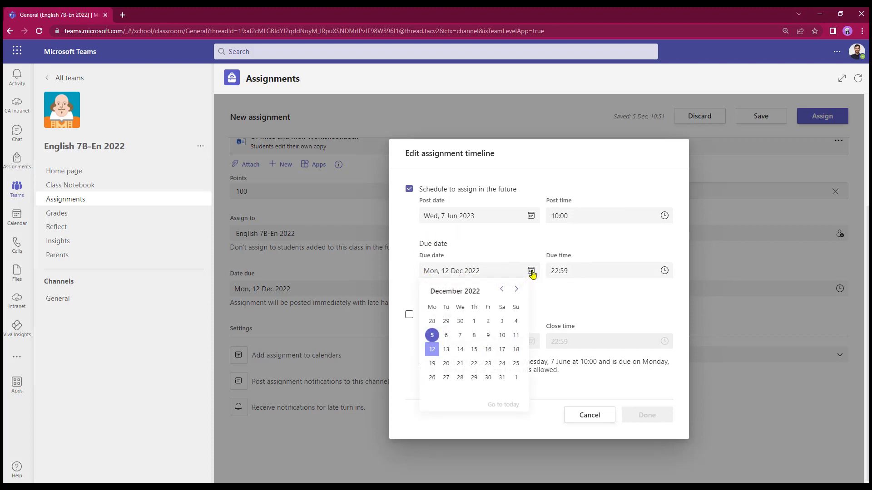
left_click(516, 289)
left_click(516, 290)
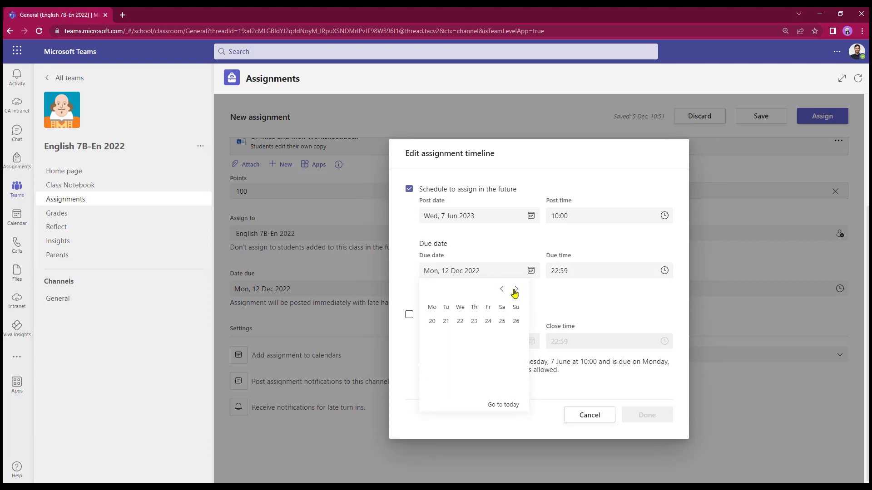
left_click(516, 289)
left_click(516, 289)
left_click(516, 290)
left_click(515, 289)
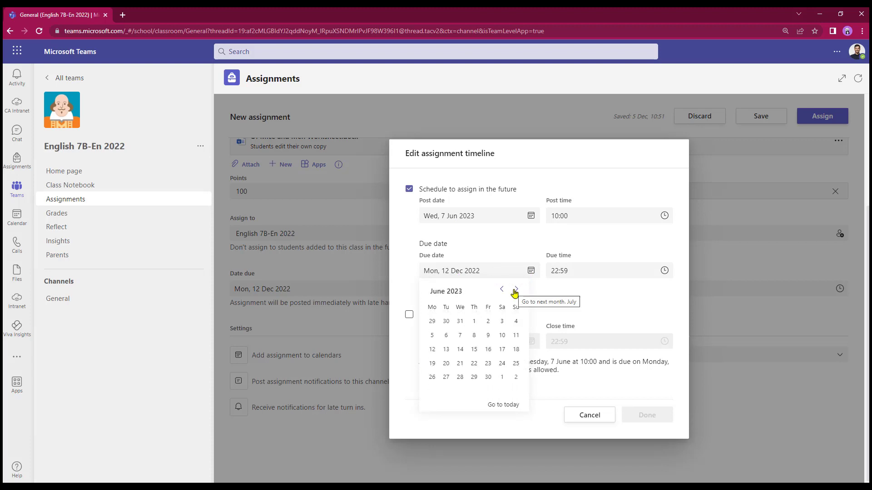
left_click(460, 349)
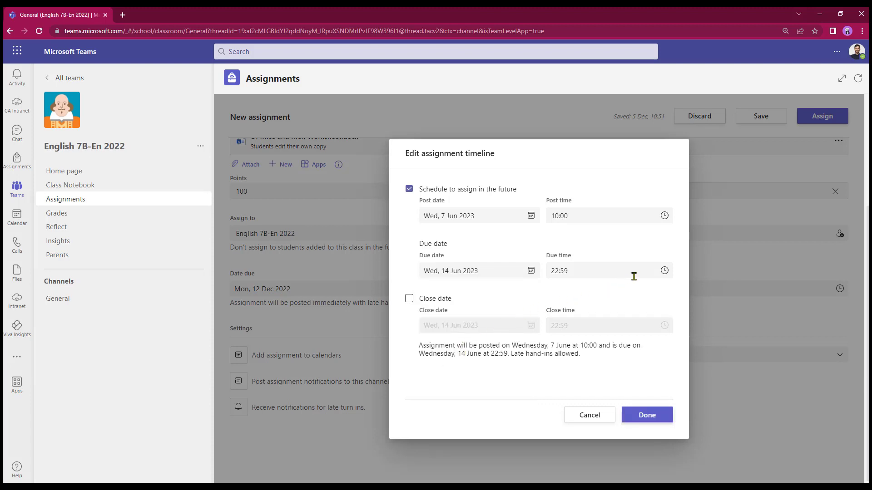
Set the due time to 17:00, leave the close date off and apply the edited assignment timeline
left_click(665, 274)
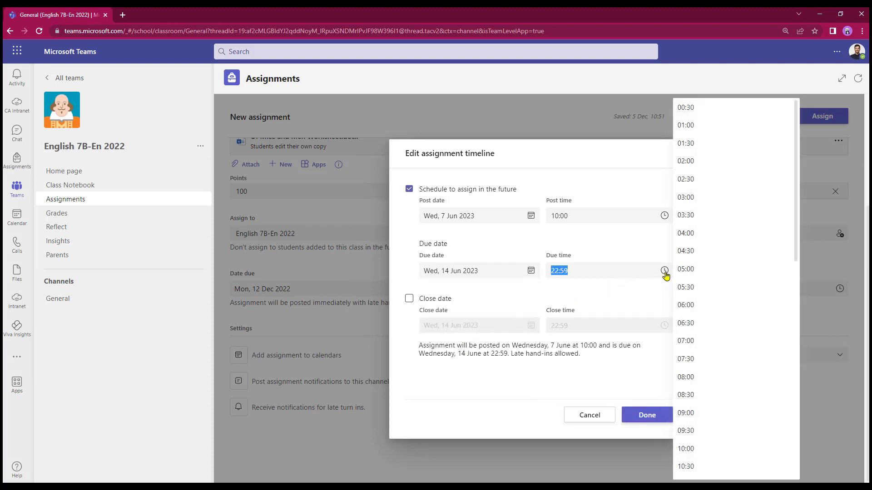
scroll(704, 301, "down", 6)
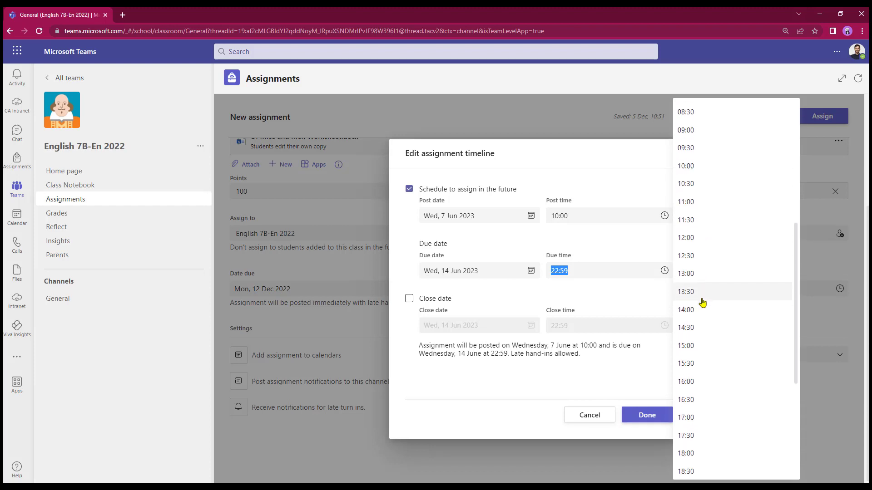
scroll(701, 302, "down", 3)
left_click(685, 296)
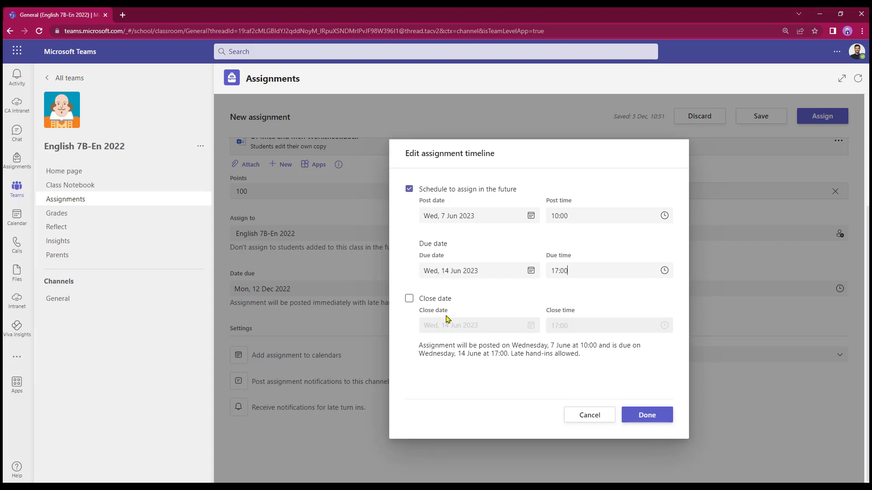
left_click(644, 418)
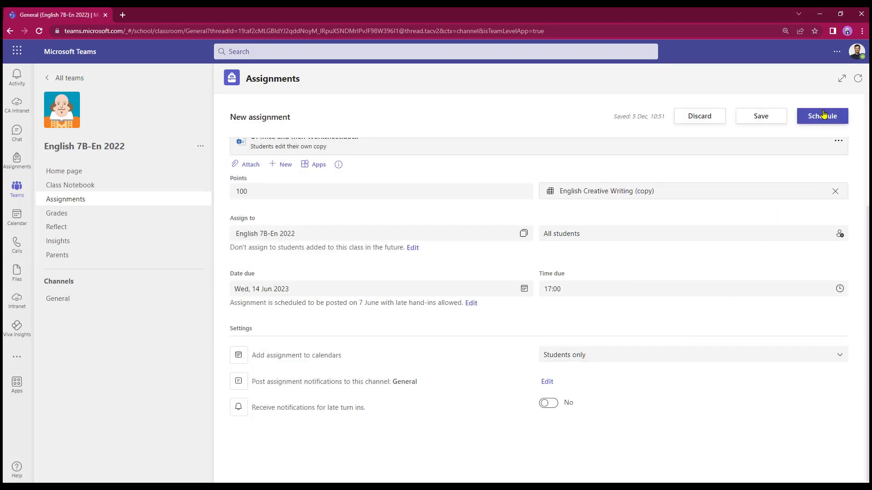
Check the calendar and notification settings and the rest of the English Homework assignment, and schedule it
left_click(830, 124)
left_click(822, 125)
left_click(576, 363)
left_click(65, 305)
scroll(522, 414, "up", 3)
scroll(520, 415, "up", 1)
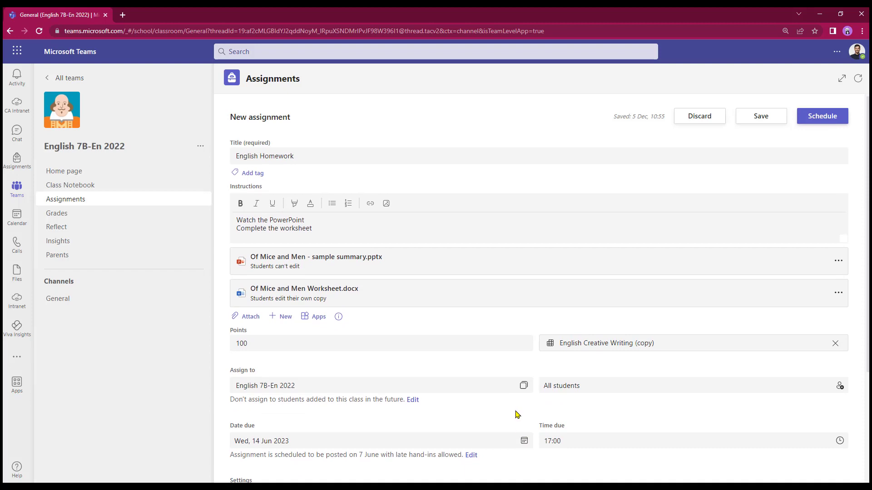
left_click(817, 119)
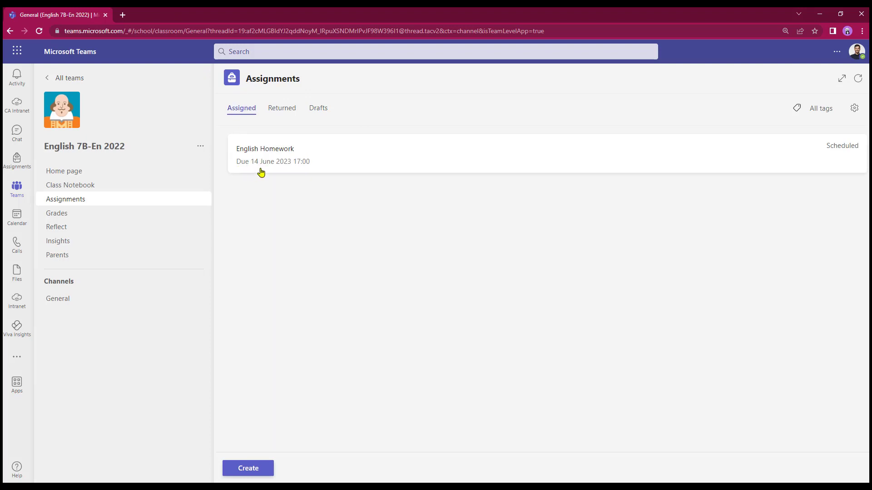
Open the scheduled English Homework assignment, examine its editable details and settings, and return to the assignment list without updating it
left_click(838, 151)
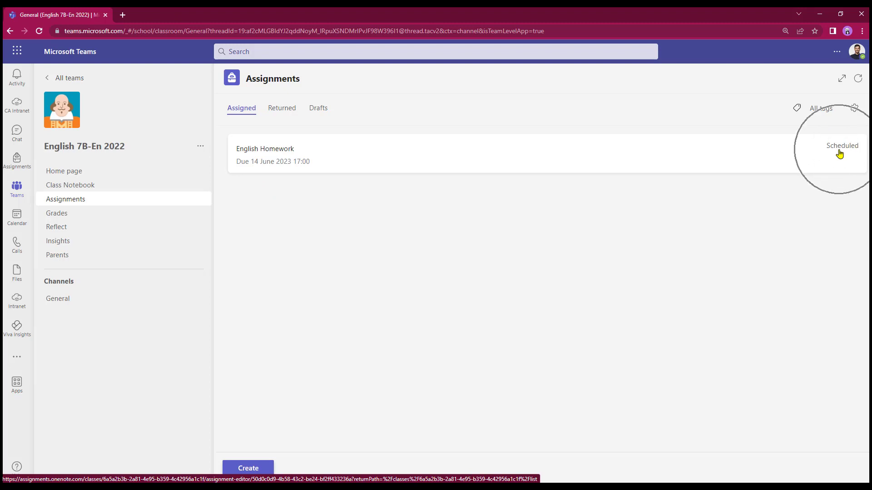
left_click(839, 153)
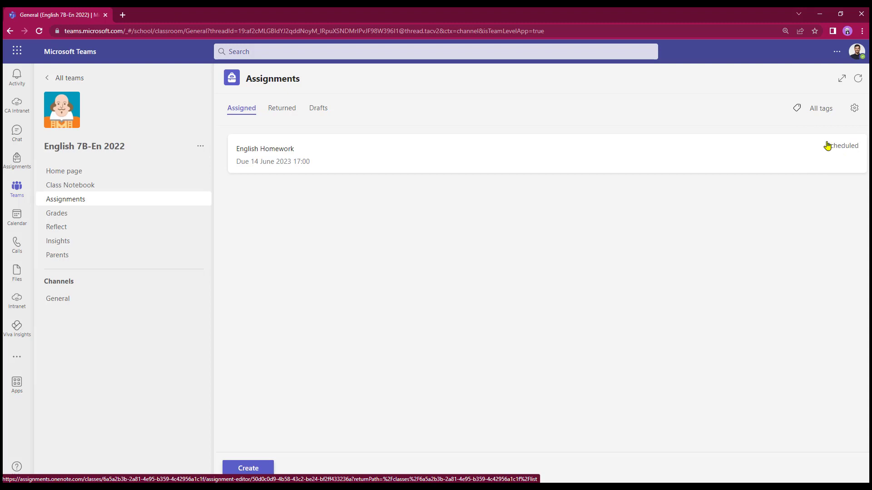
left_click(480, 163)
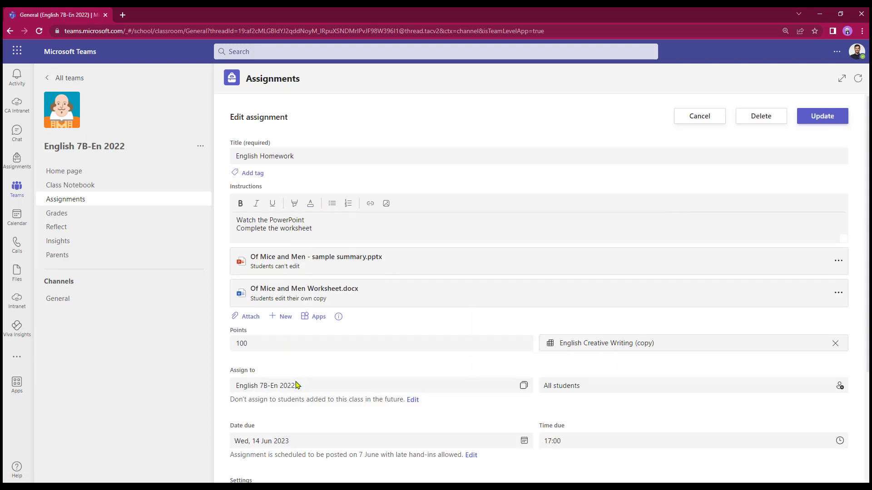
left_click(831, 122)
left_click(699, 118)
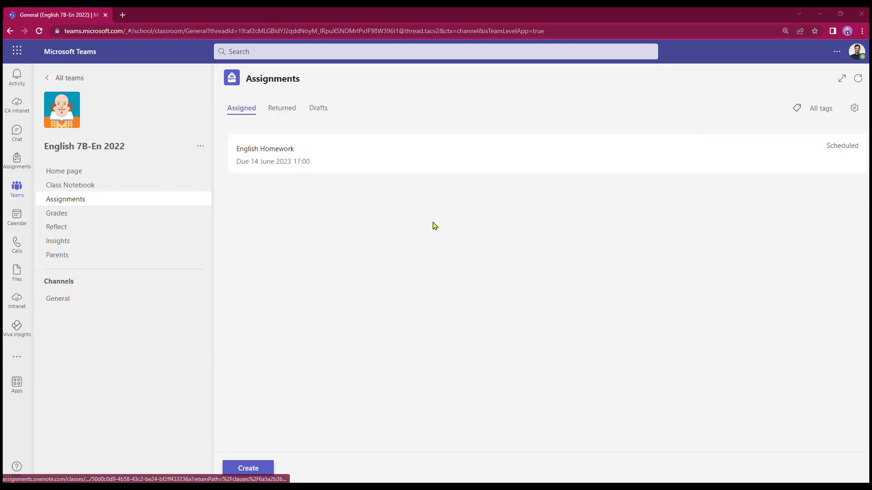
left_click(409, 162)
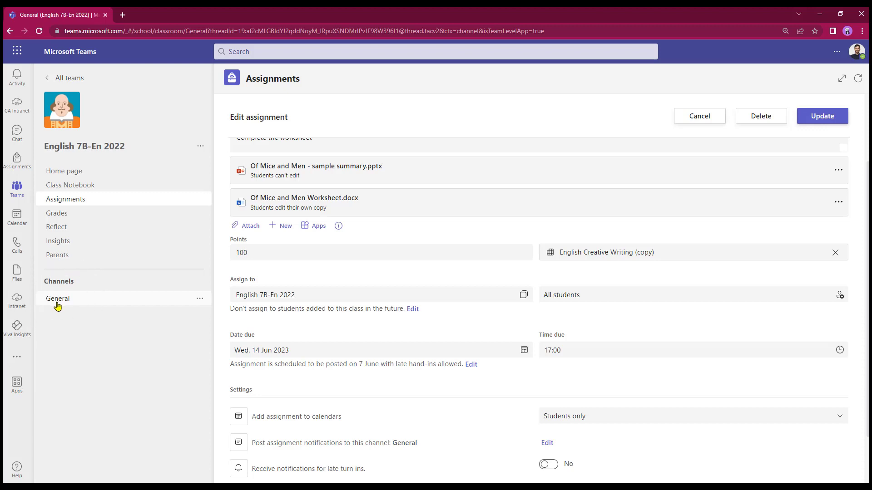
left_click(690, 120)
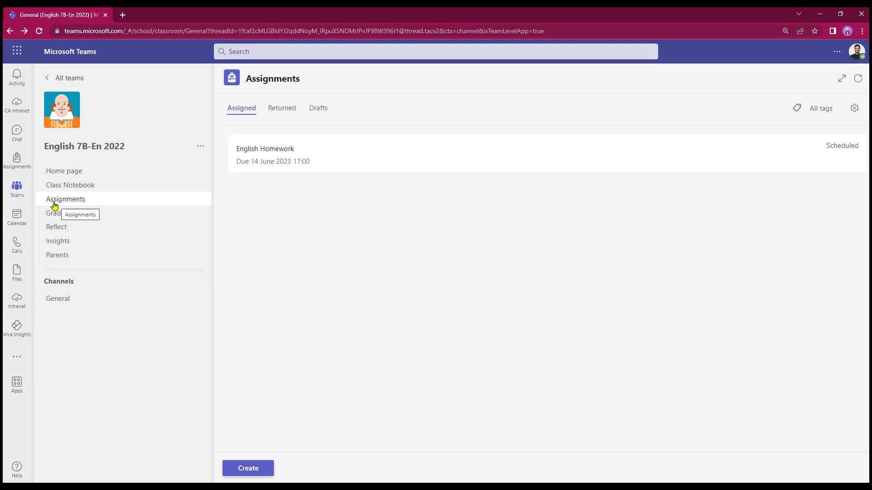
Start creating another assignment from an existing one and browse the classes available to reuse from
left_click(240, 469)
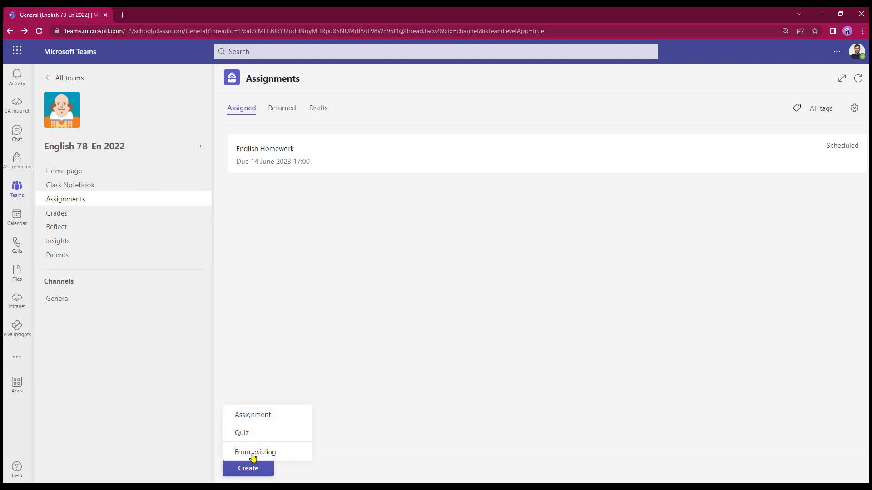
left_click(271, 452)
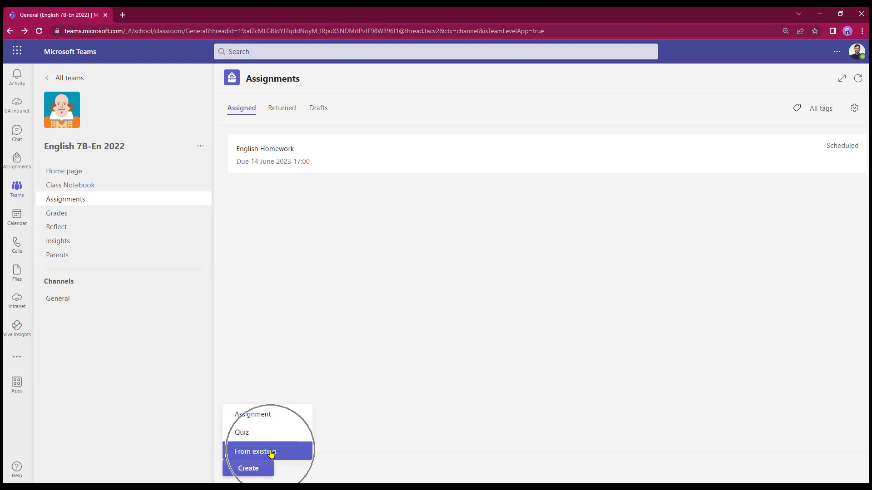
scroll(496, 278, "down", 1)
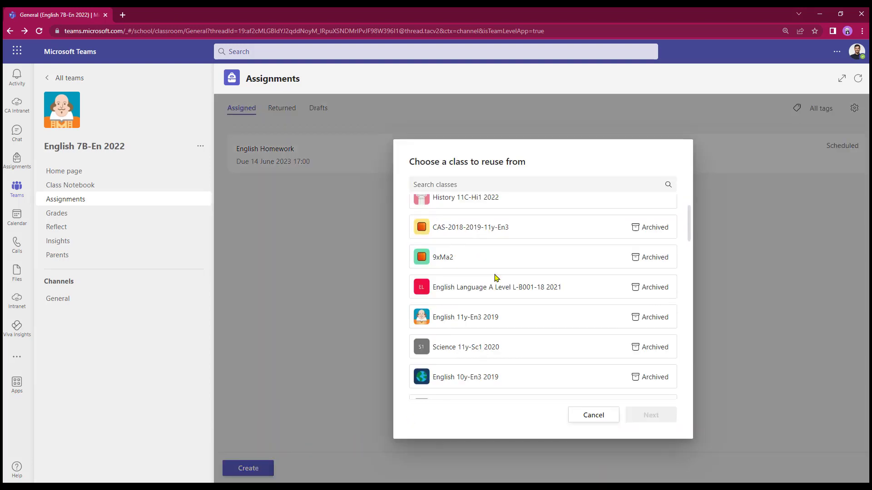